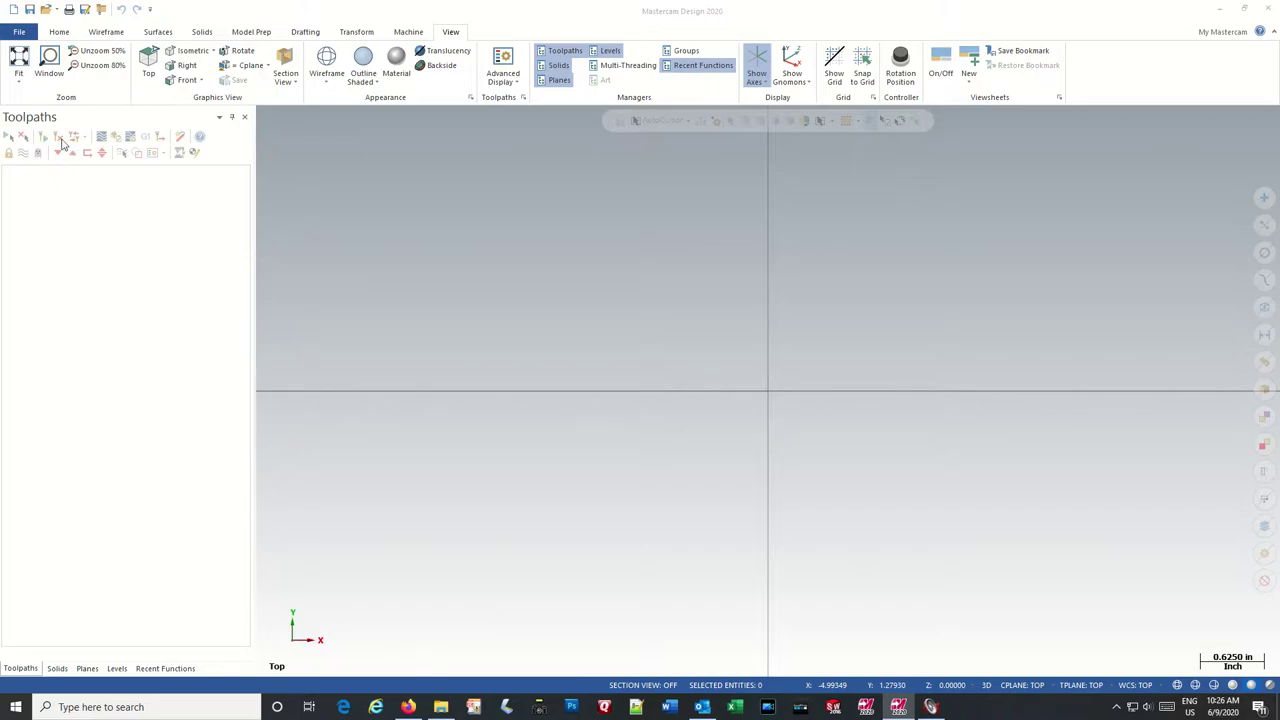
Open the candle holder part 2208-5.SLDPRT from the File backstage's Recent Documents.
{"action": "left_click", "coordinate": [18, 33]}
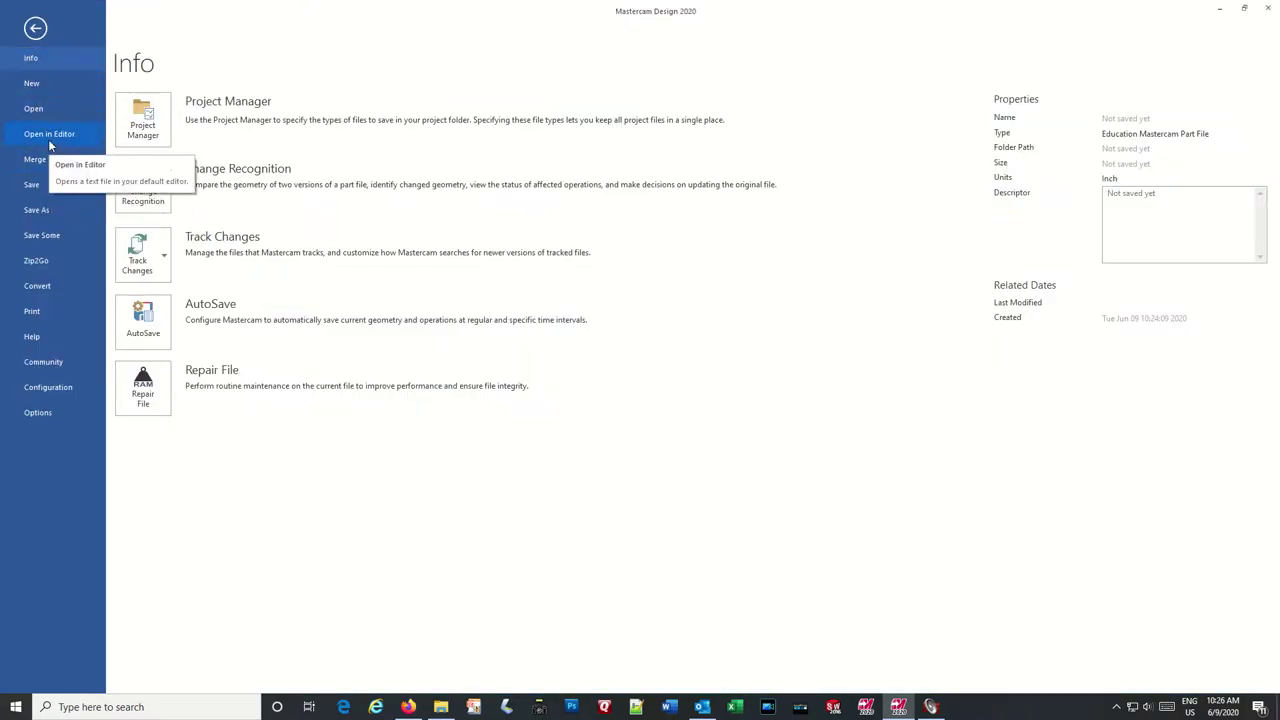
{"action": "left_click", "coordinate": [46, 106]}
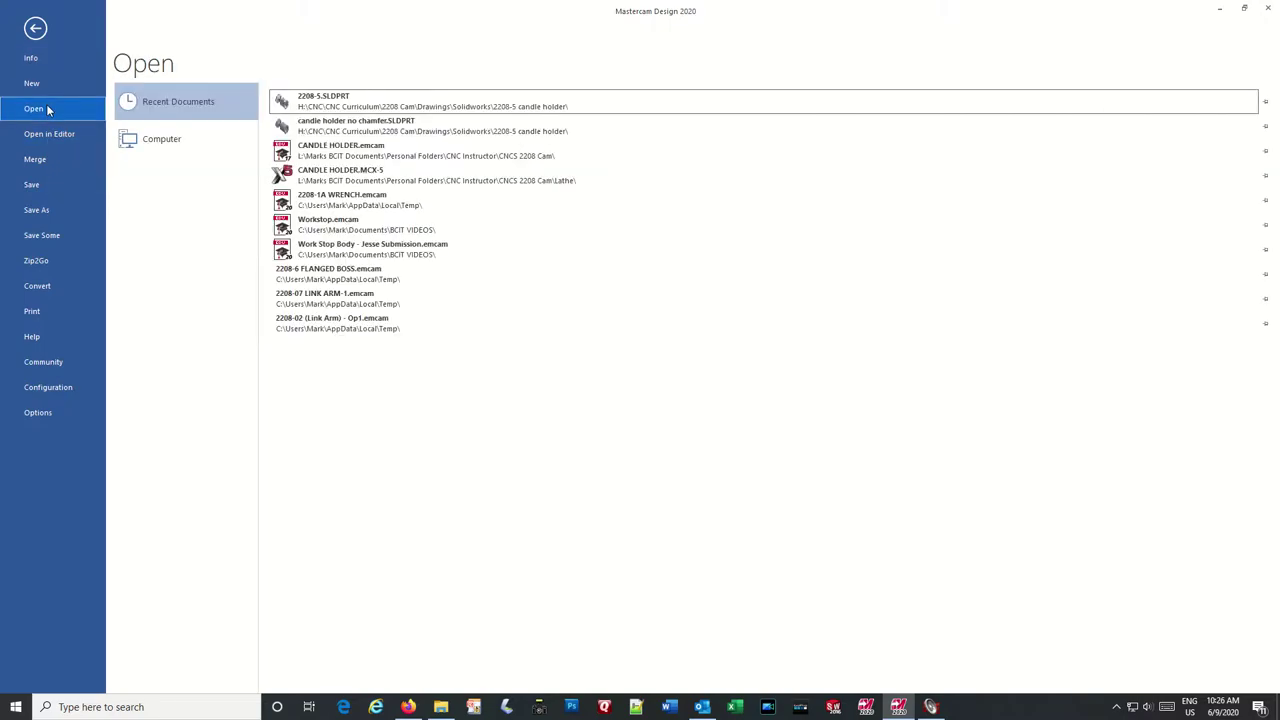
{"action": "mouse_move", "coordinate": [324, 101]}
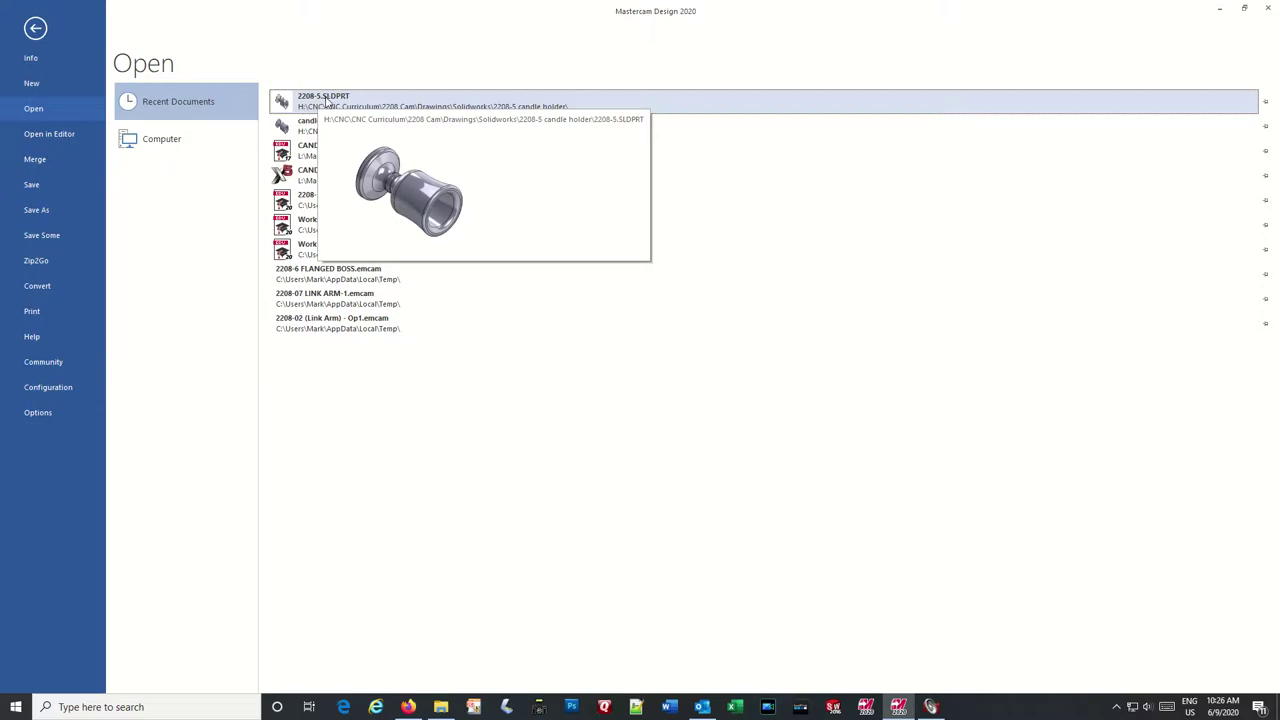
{"action": "left_click", "coordinate": [326, 101]}
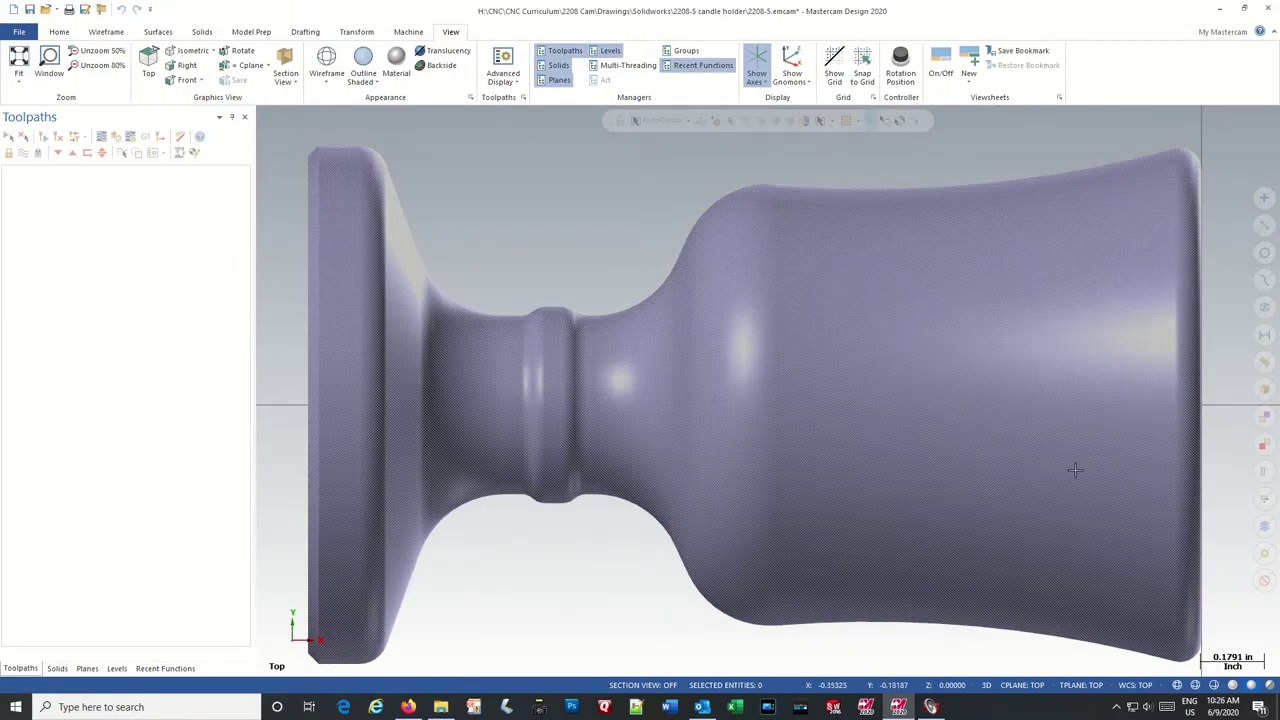
Zoom out, toggle the axis lines off and back on with F9, and fit the candle holder.
{"action": "scroll", "coordinate": [1099, 484], "scroll_direction": "down", "scroll_amount": 2}
{"action": "scroll", "coordinate": [1099, 484], "scroll_direction": "down", "scroll_amount": 2}
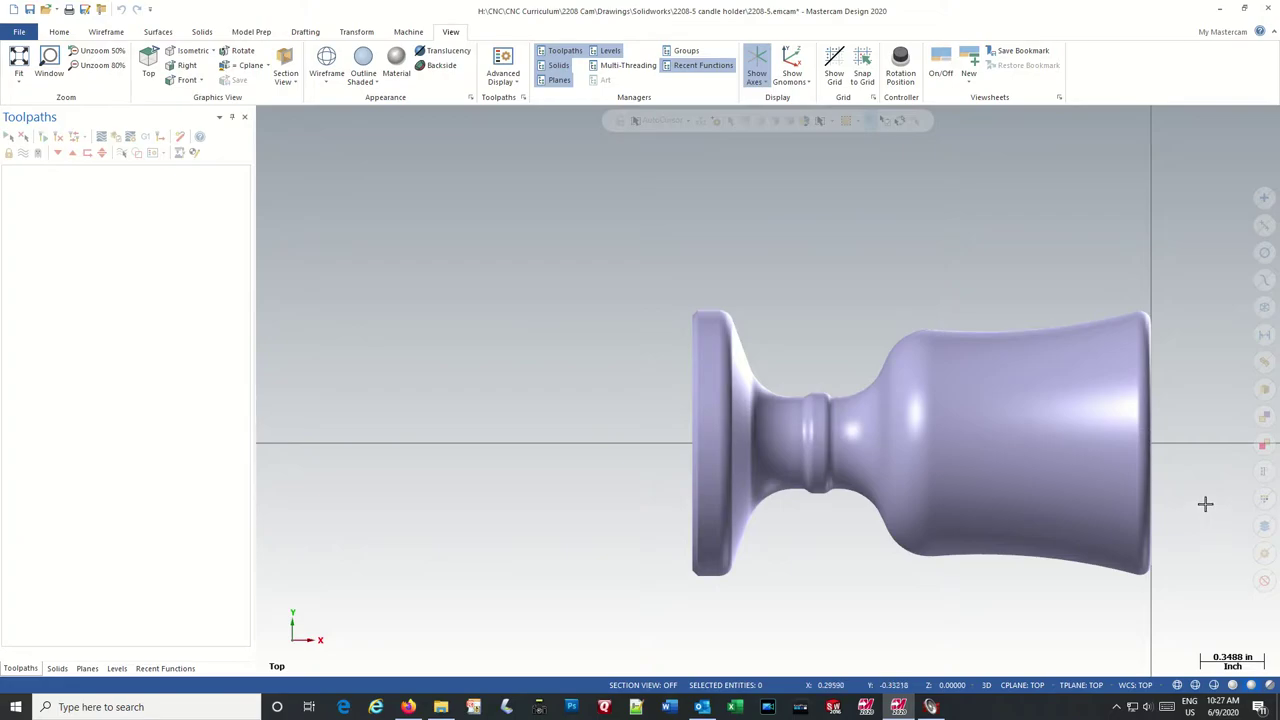
{"action": "key", "text": "F9"}
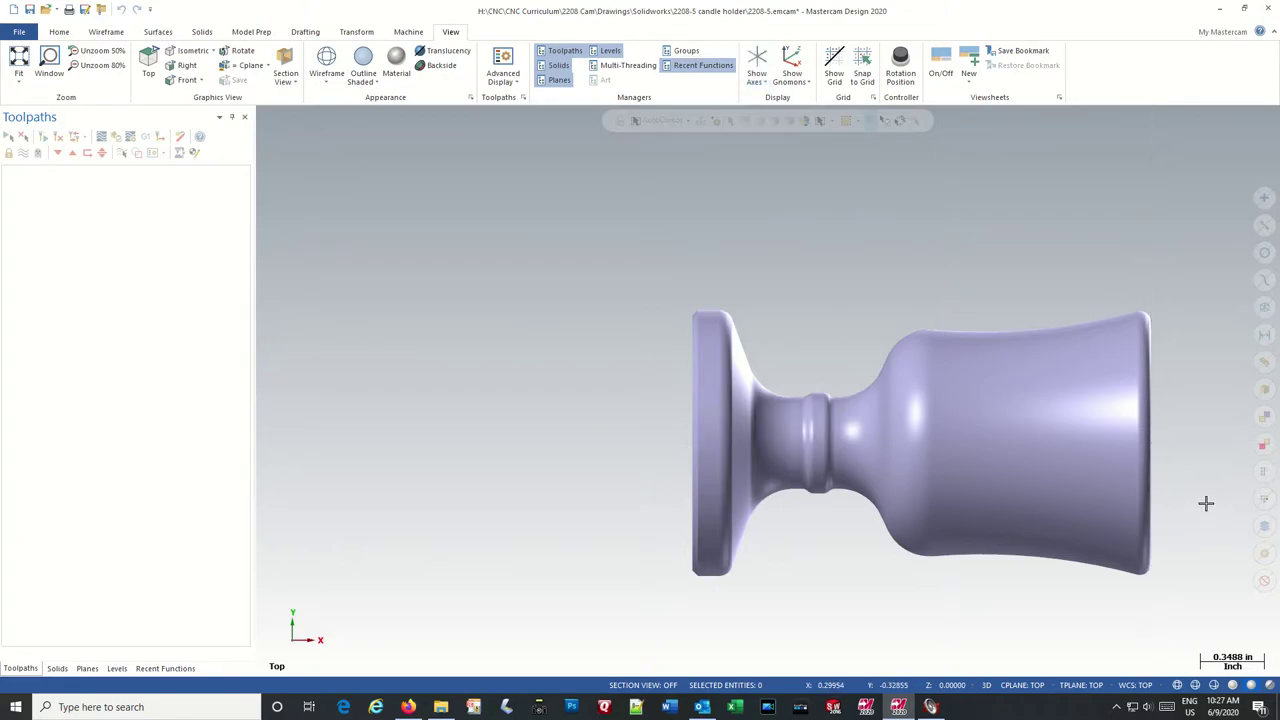
{"action": "key", "text": "F9"}
{"action": "key", "text": "F9"}
{"action": "key", "text": "F9"}
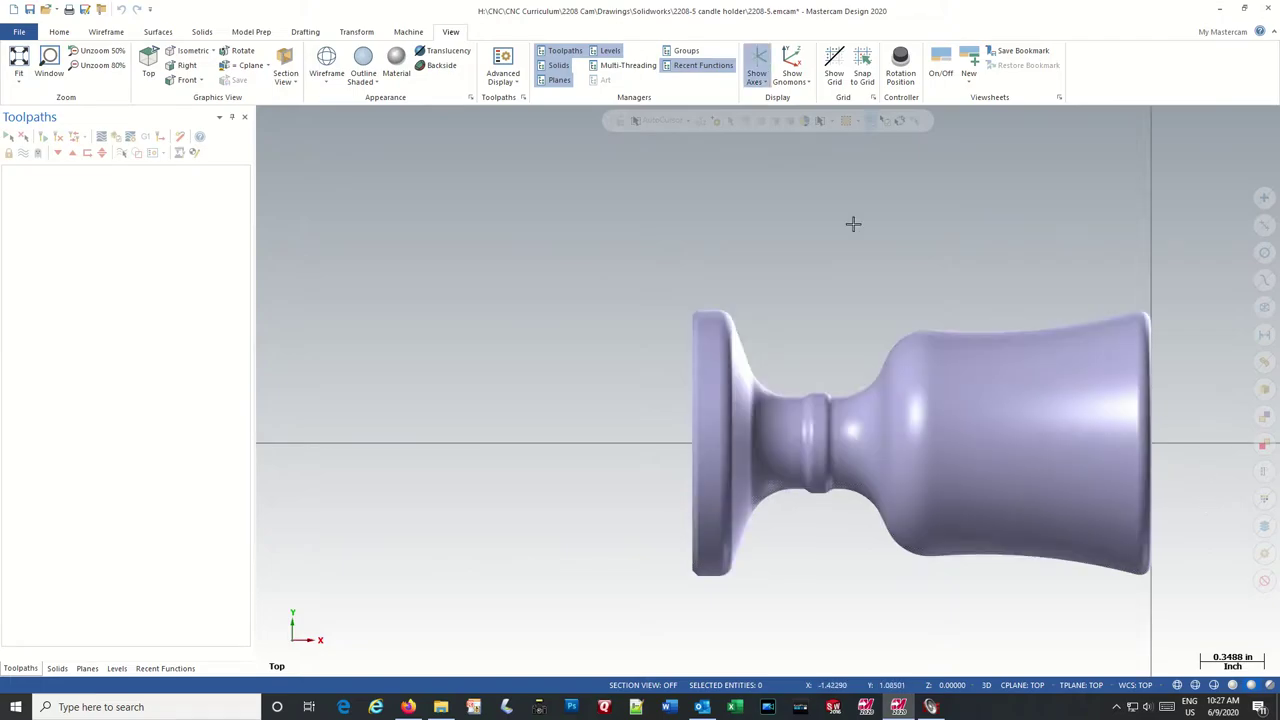
{"action": "left_click", "coordinate": [18, 60]}
{"action": "scroll", "coordinate": [571, 182], "scroll_direction": "down", "scroll_amount": 1}
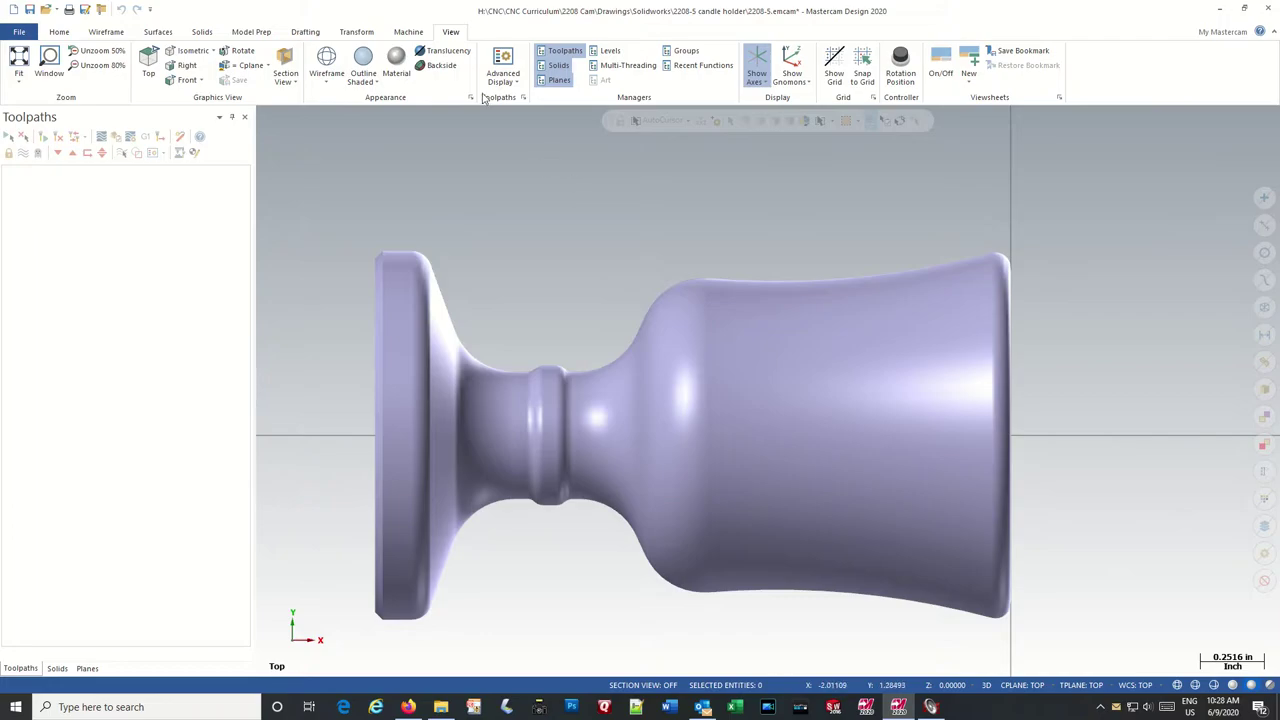
Create Machine Group-1 from the Default lathe machine on the Machine tab.
{"action": "left_click", "coordinate": [410, 36]}
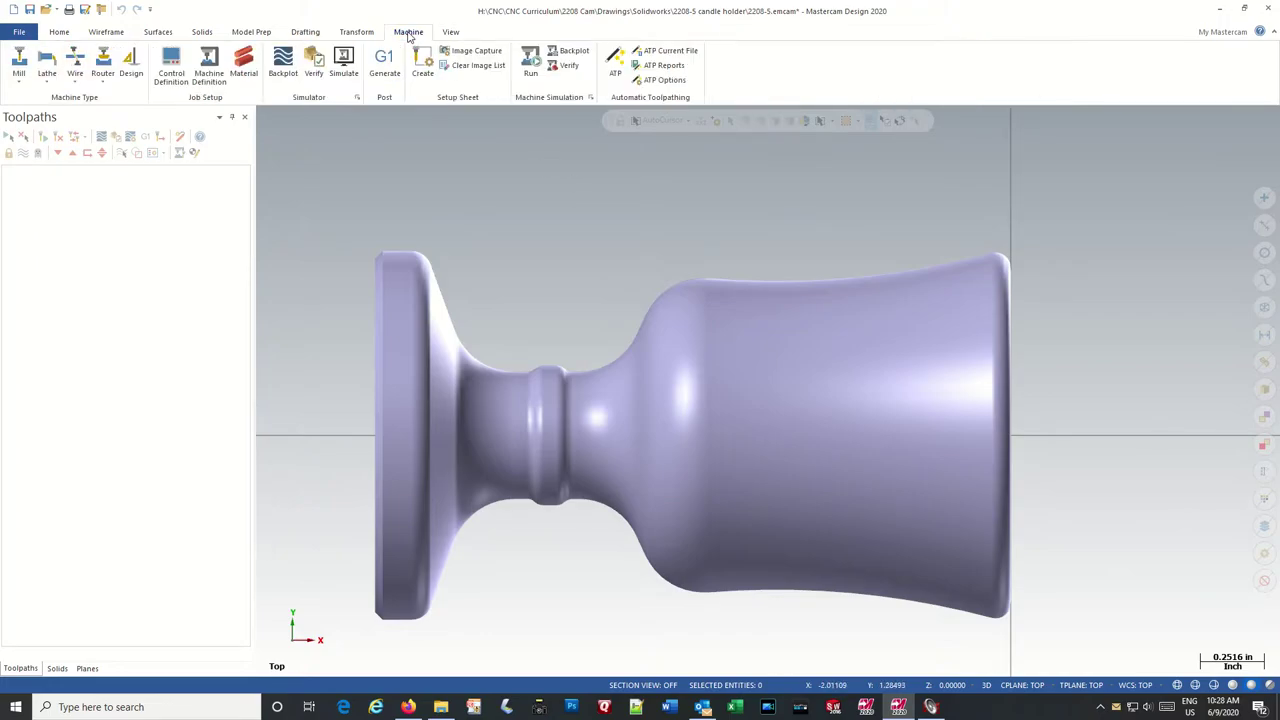
{"action": "left_click", "coordinate": [47, 85]}
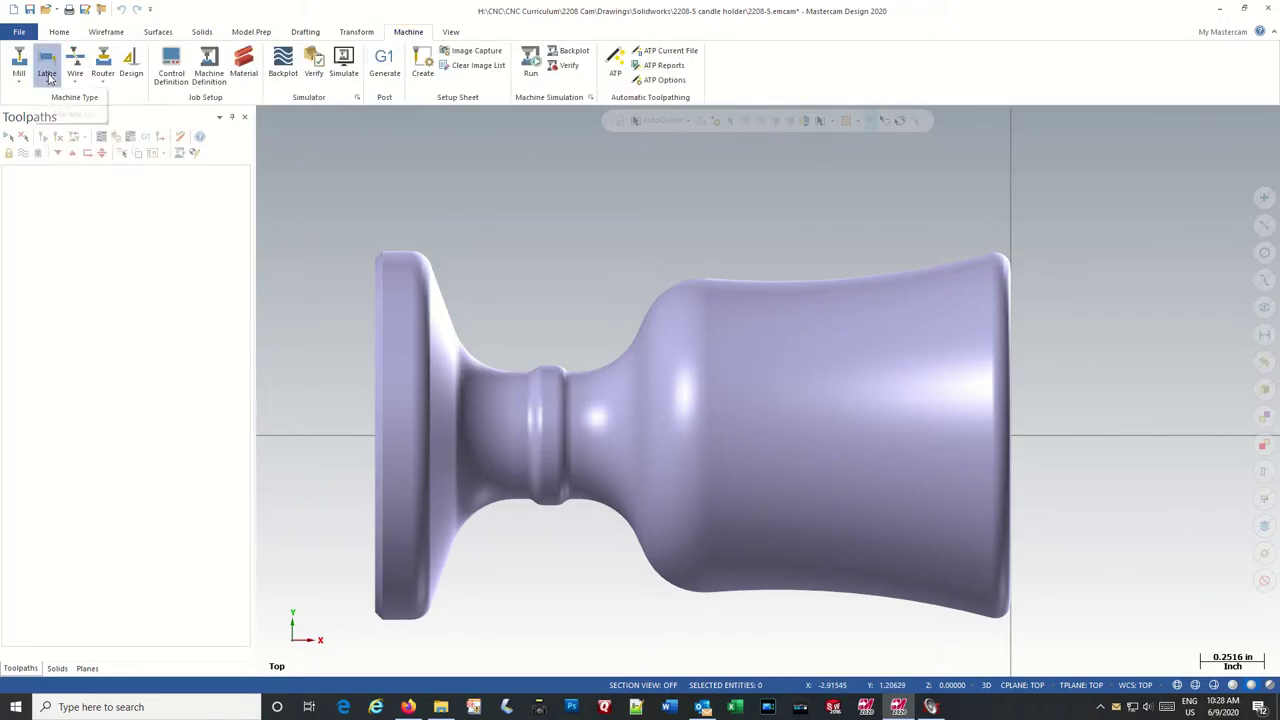
{"action": "left_click", "coordinate": [62, 102]}
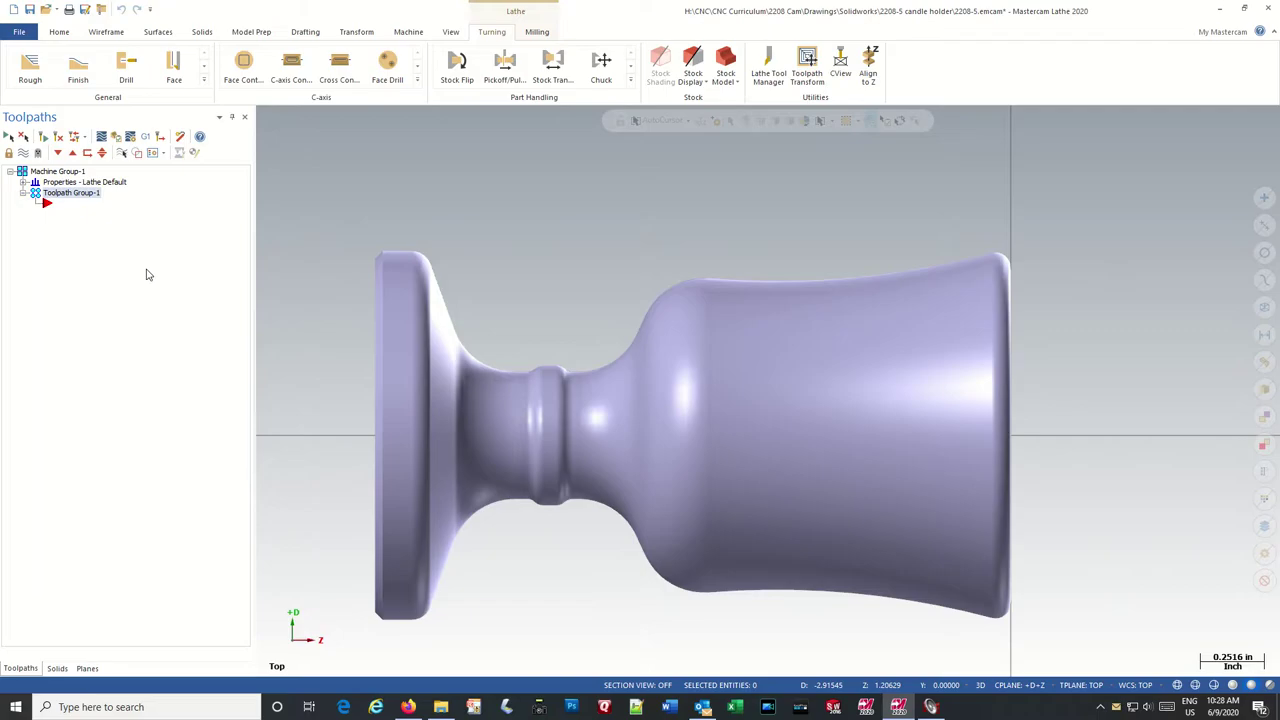
{"action": "left_click", "coordinate": [90, 668]}
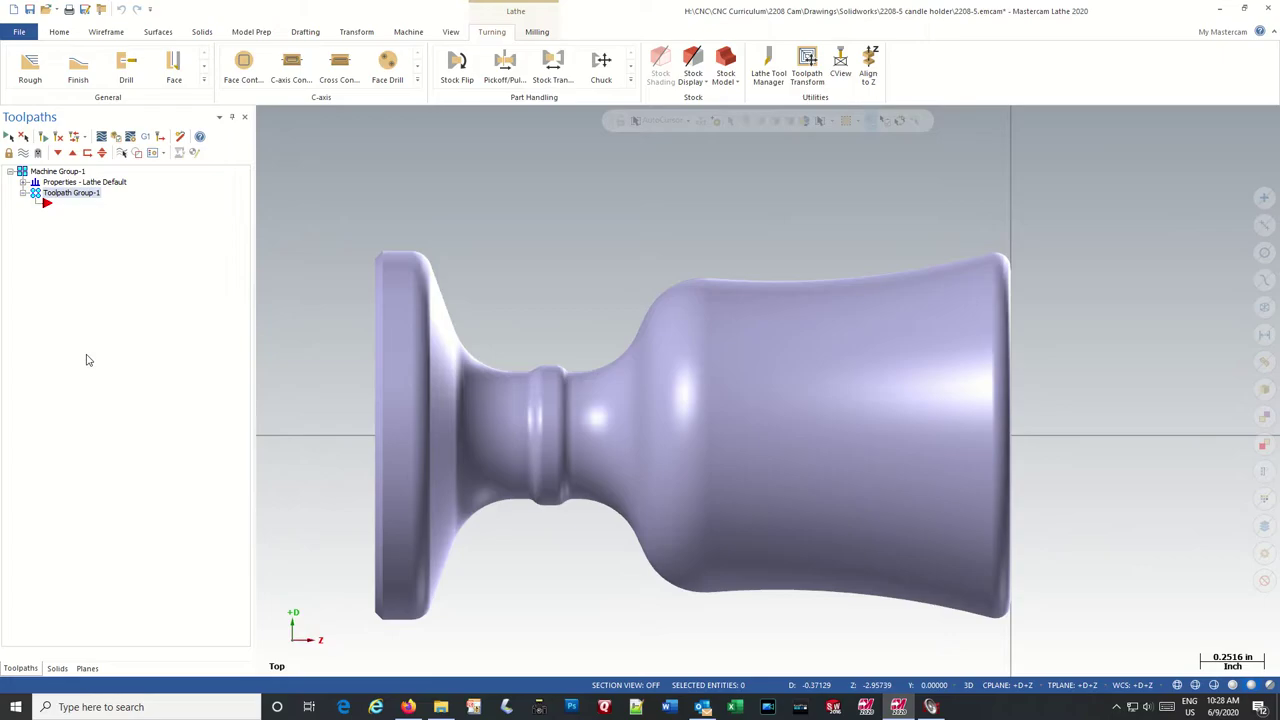
In Tool Settings, set program number 1234, feeds from material, and arc-move feed adjustment.
{"action": "left_click", "coordinate": [23, 182]}
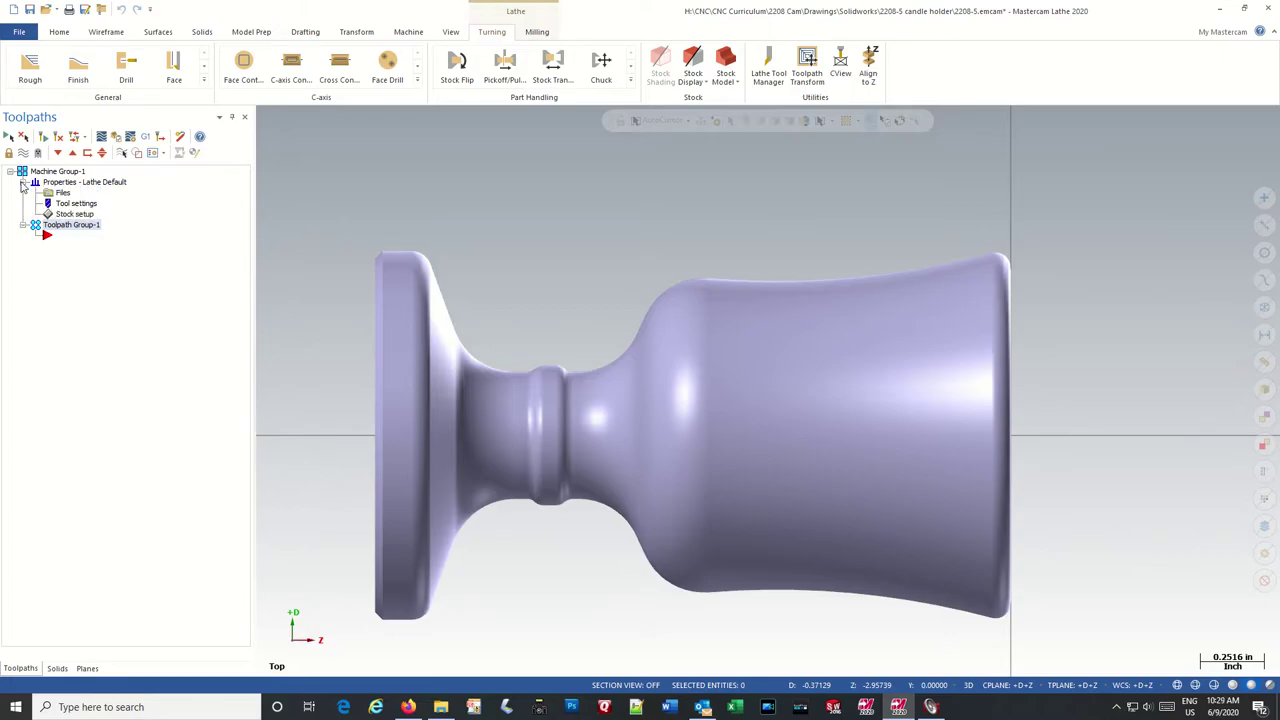
{"action": "left_click", "coordinate": [68, 203]}
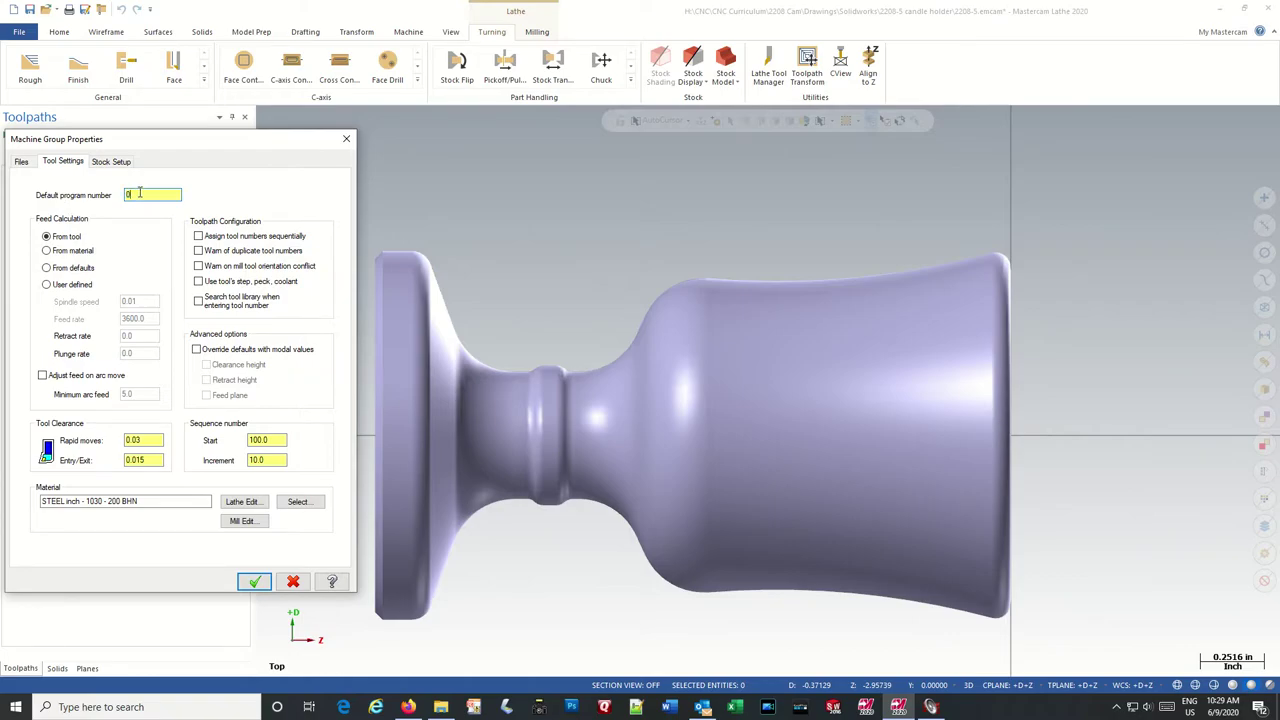
{"action": "type", "text": "1234"}
{"action": "left_click", "coordinate": [64, 254]}
{"action": "left_click", "coordinate": [43, 376]}
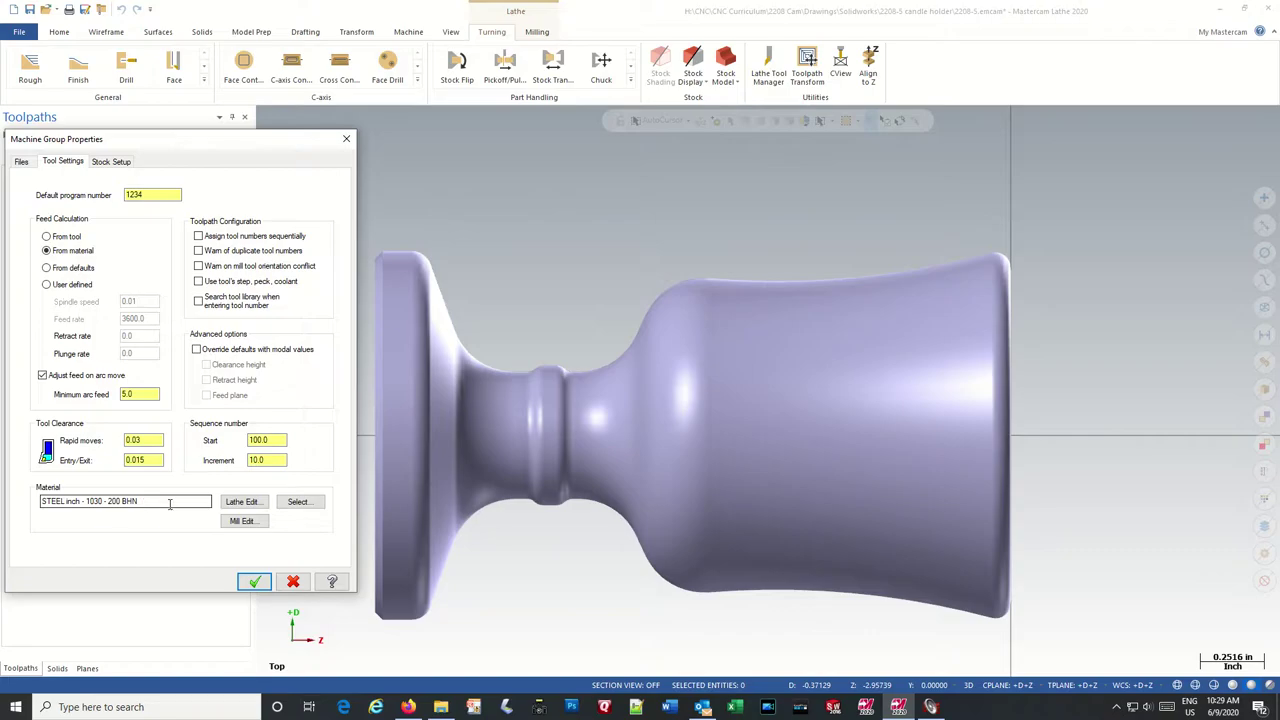
Select ALUMINUM inch - 6061 from the Lathe - library material source and confirm.
{"action": "left_click", "coordinate": [300, 502]}
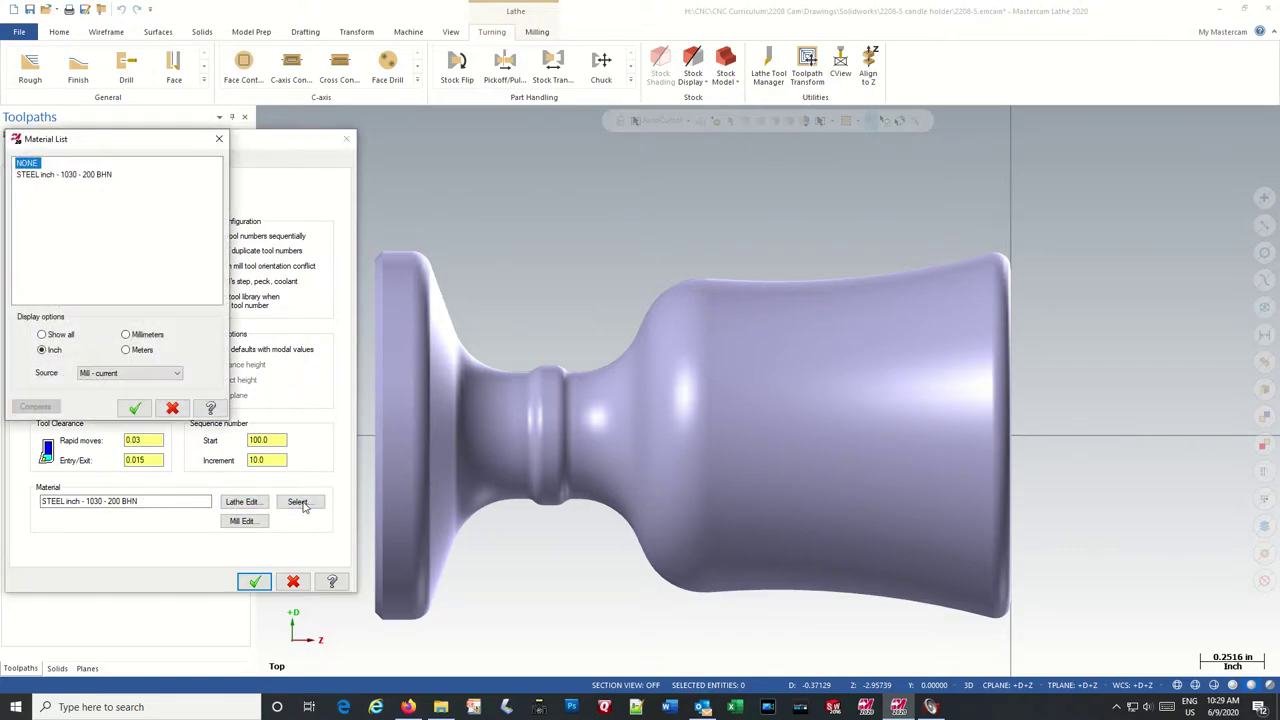
{"action": "left_click", "coordinate": [120, 374]}
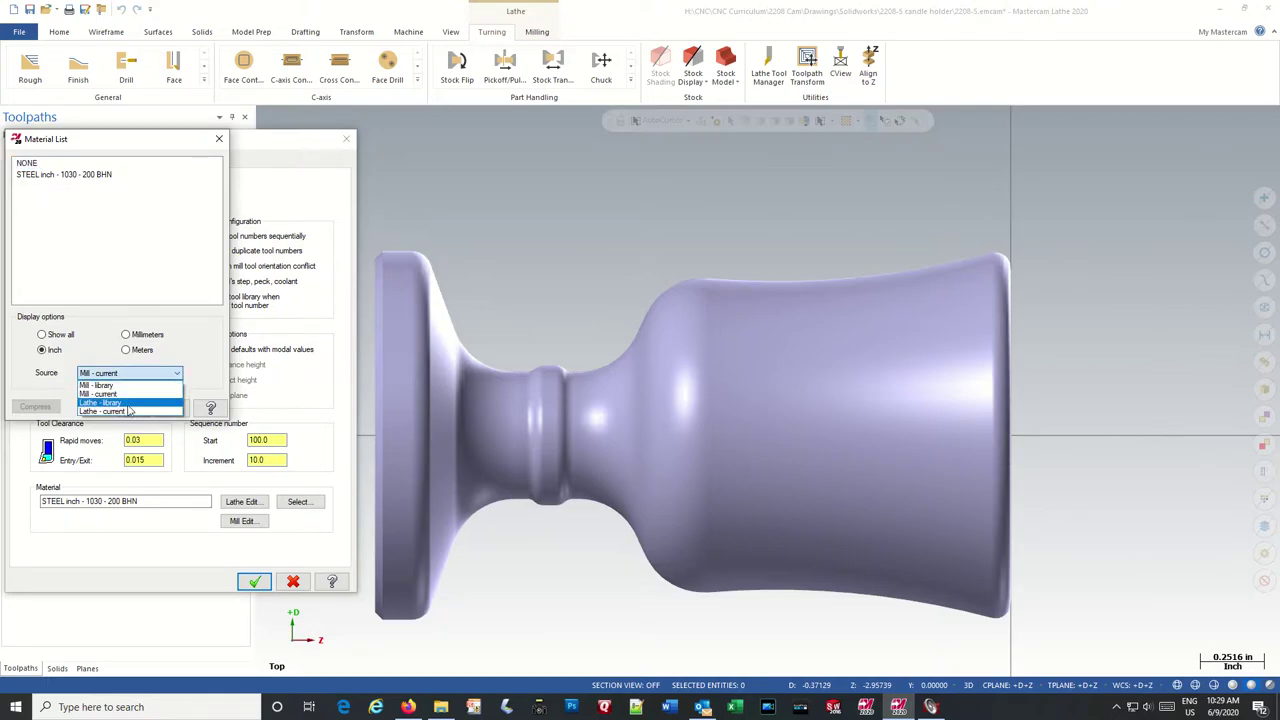
{"action": "left_click", "coordinate": [102, 402]}
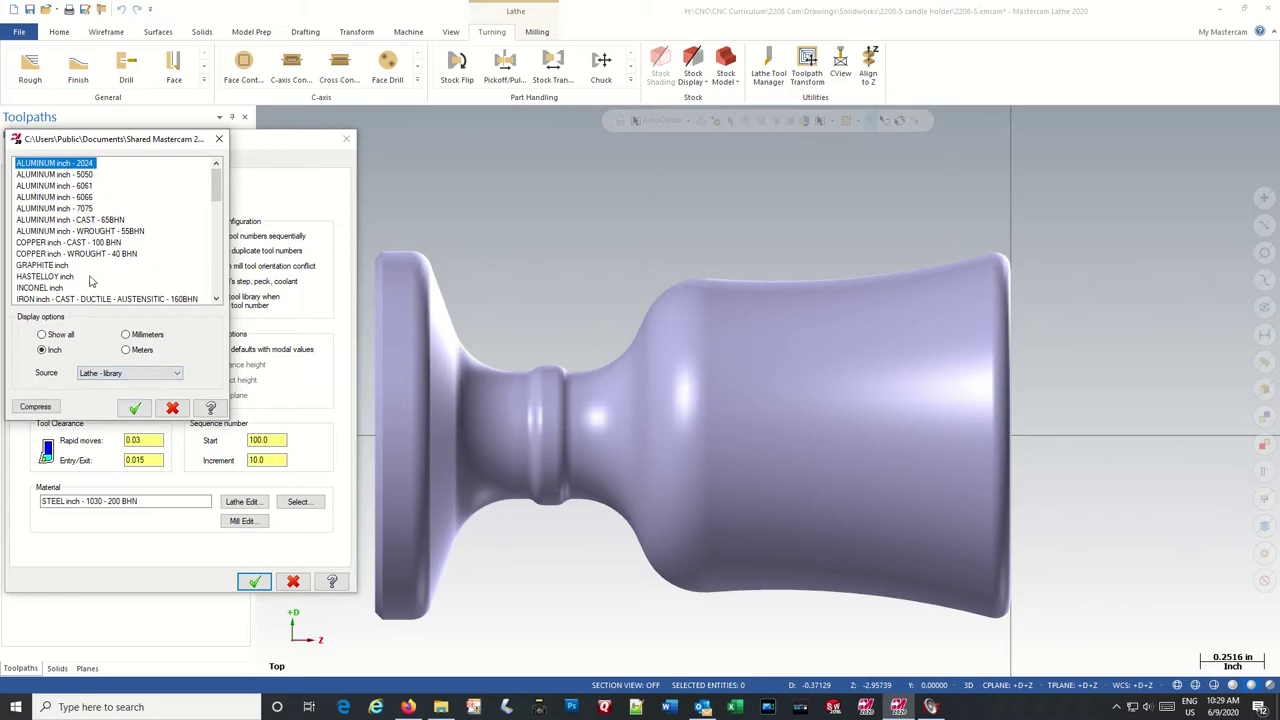
{"action": "left_click", "coordinate": [60, 187]}
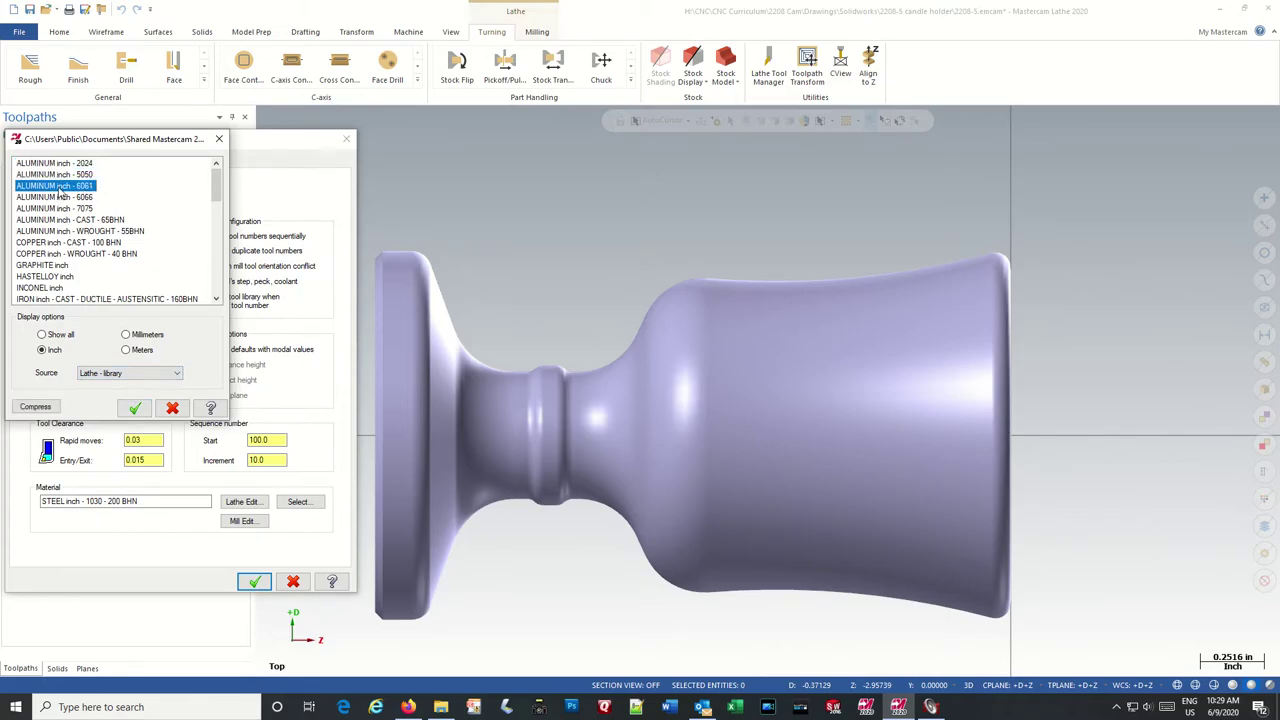
{"action": "left_click", "coordinate": [135, 409]}
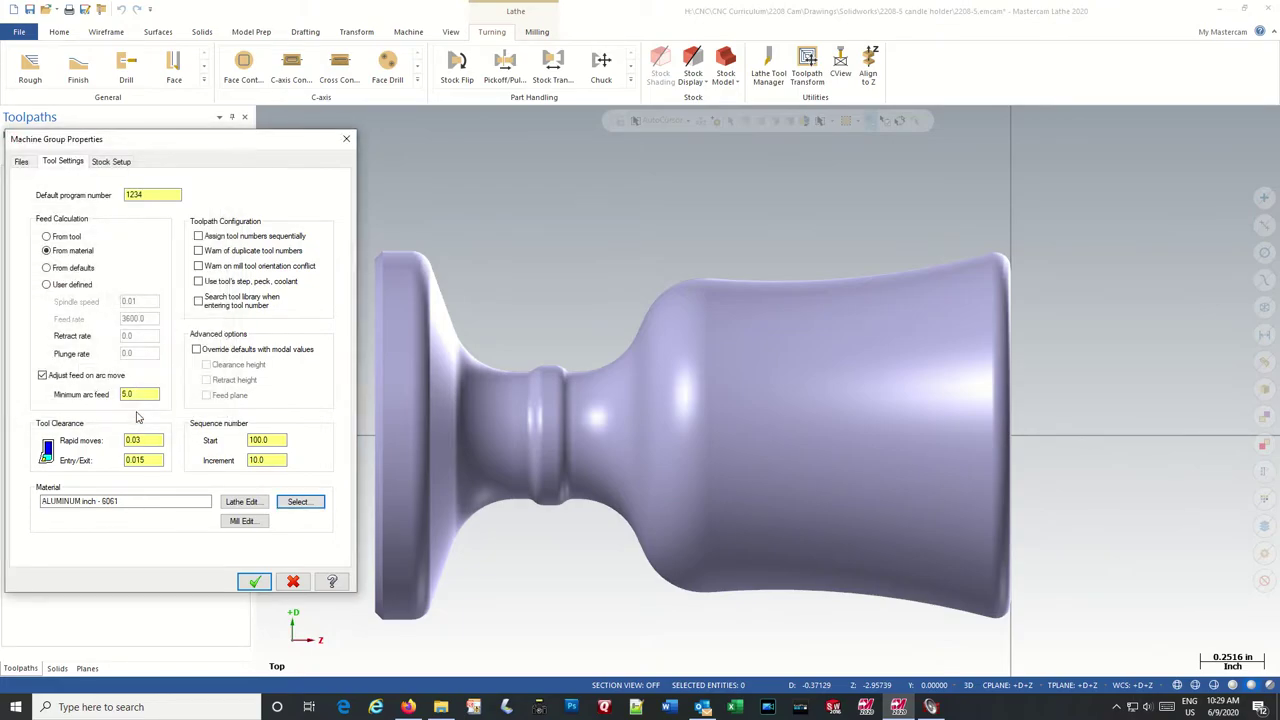
Enable all five Toolpath Configuration options, from sequential tool numbers to tool library search.
{"action": "left_click", "coordinate": [198, 236]}
{"action": "left_click", "coordinate": [198, 251]}
{"action": "left_click", "coordinate": [198, 266]}
{"action": "left_click", "coordinate": [198, 281]}
{"action": "left_click", "coordinate": [198, 300]}
Override defaults with modal values for clearance height, retract height and feed plane.
{"action": "left_click", "coordinate": [197, 349]}
{"action": "left_click", "coordinate": [206, 364]}
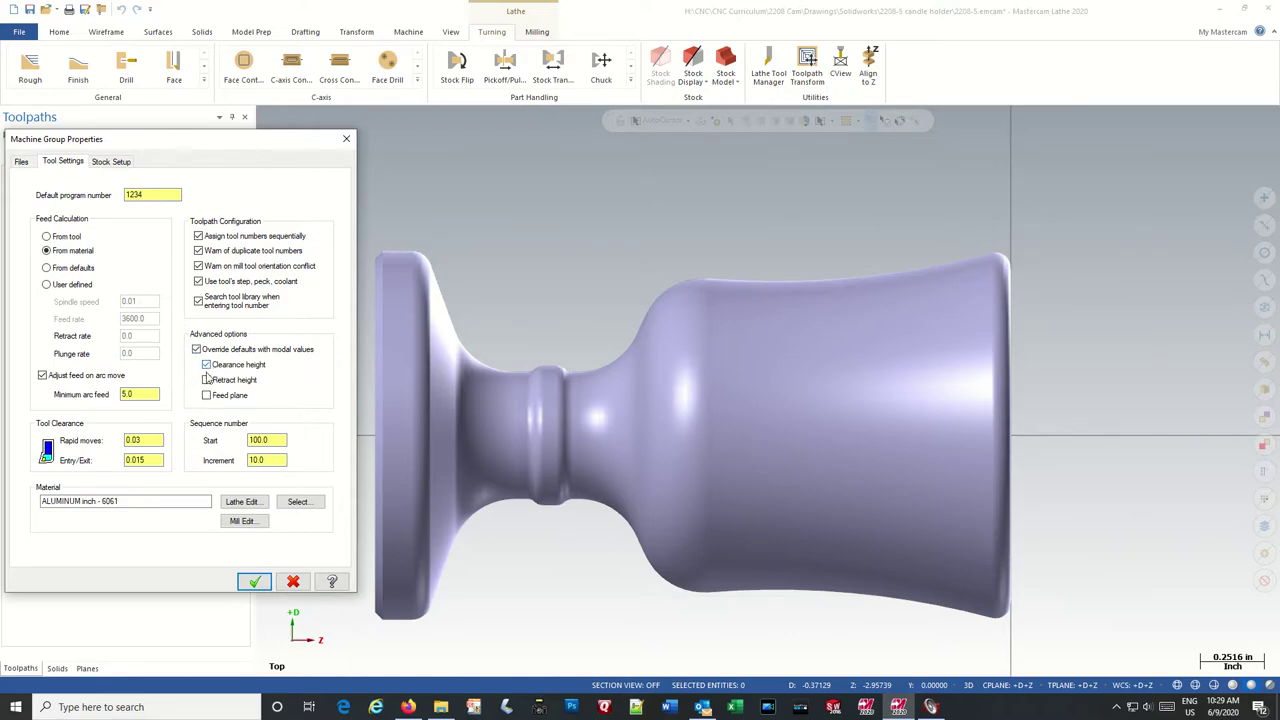
{"action": "left_click", "coordinate": [207, 380]}
{"action": "left_click", "coordinate": [207, 395]}
Define left-spindle cylinder stock with 1.5 OD and 4.0 length, adjusting its Z position.
{"action": "left_click", "coordinate": [110, 163]}
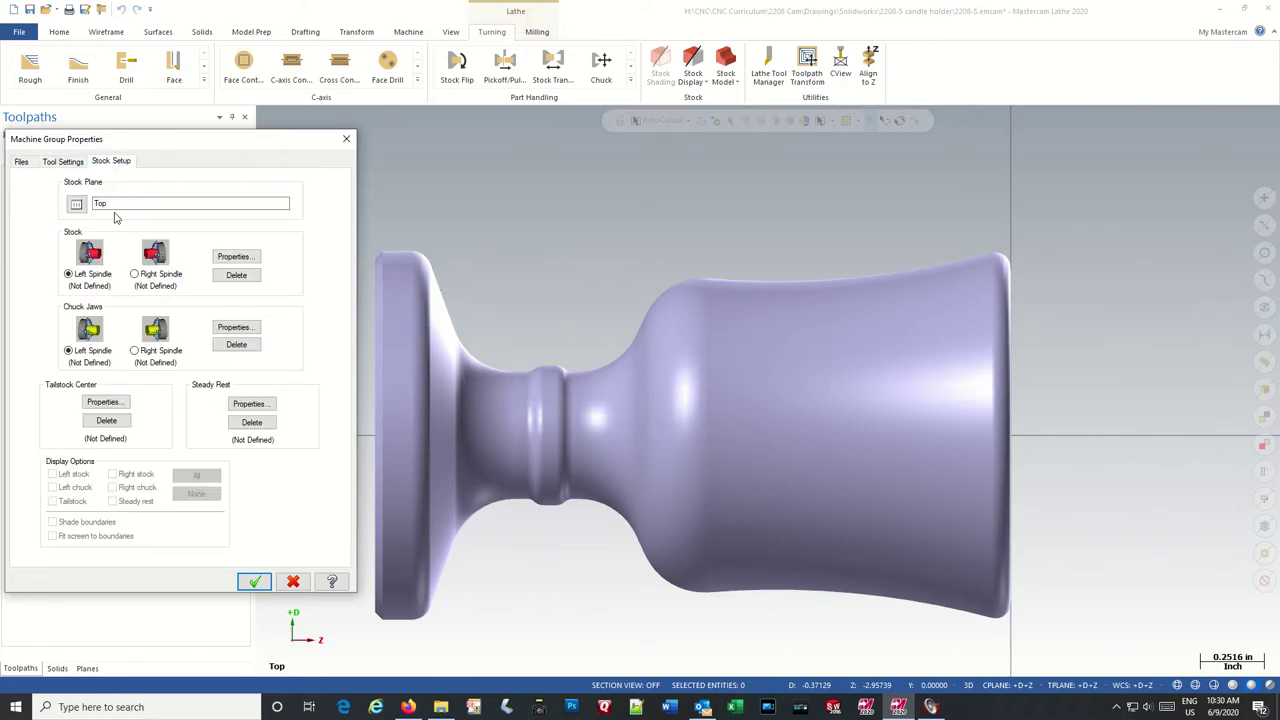
{"action": "left_click", "coordinate": [234, 258]}
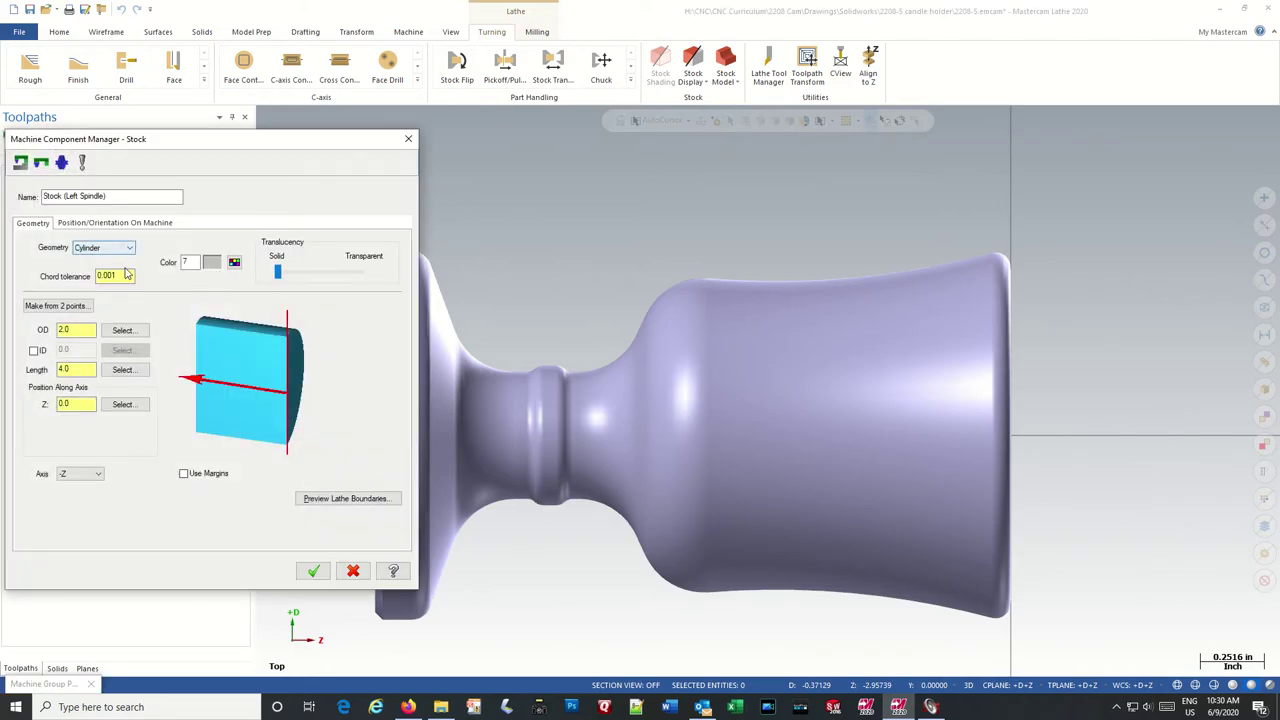
{"action": "double_click", "coordinate": [66, 330]}
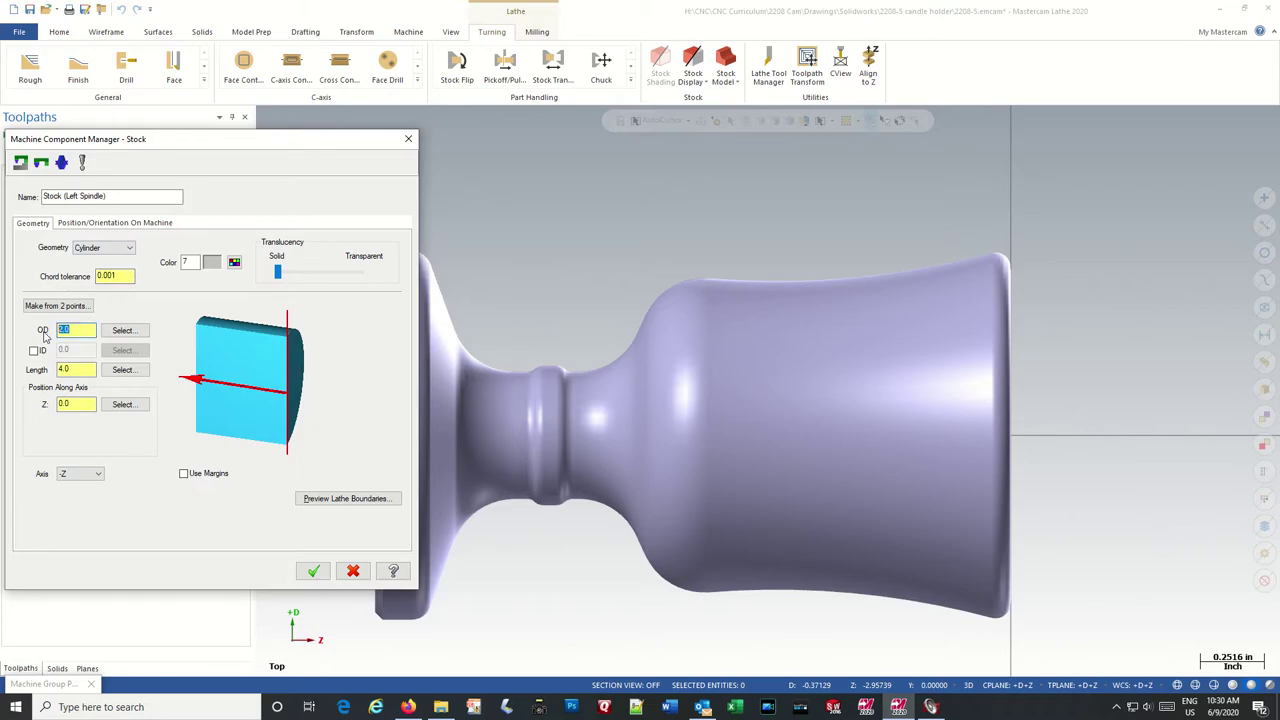
{"action": "type", "text": "1.5"}
{"action": "left_click", "coordinate": [74, 404]}
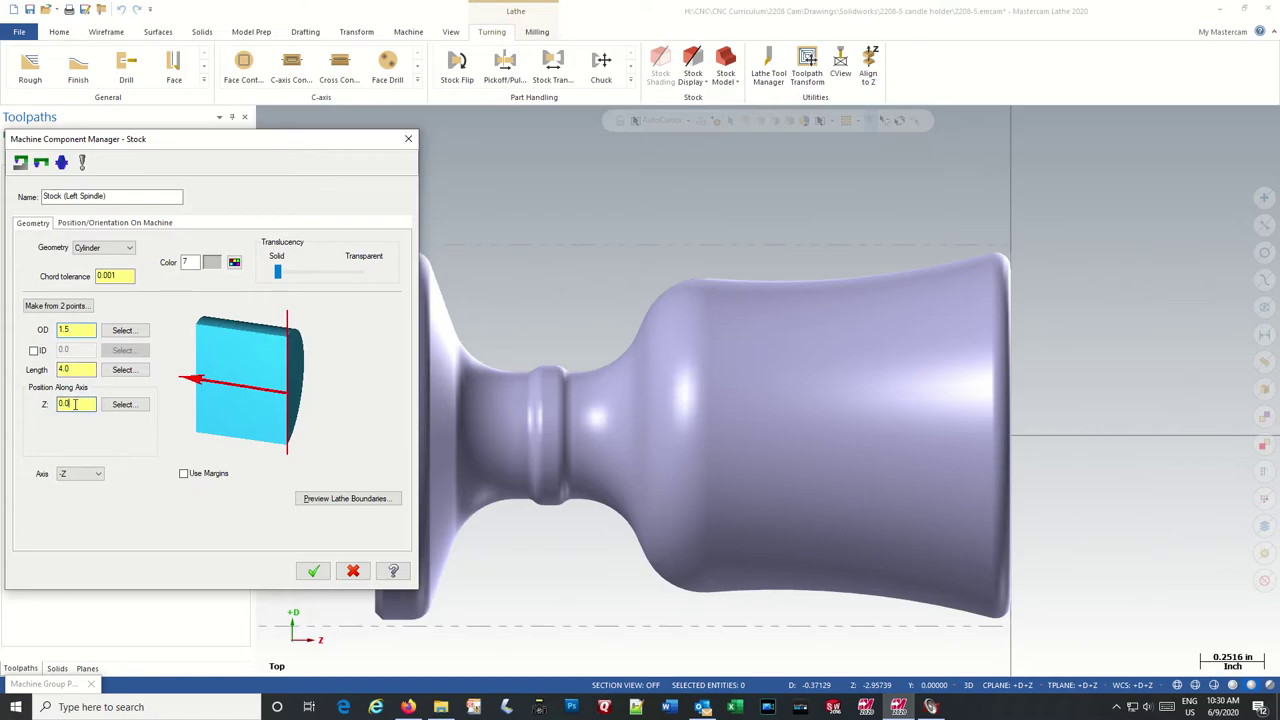
{"action": "type", "text": "5"}
{"action": "left_click", "coordinate": [98, 226]}
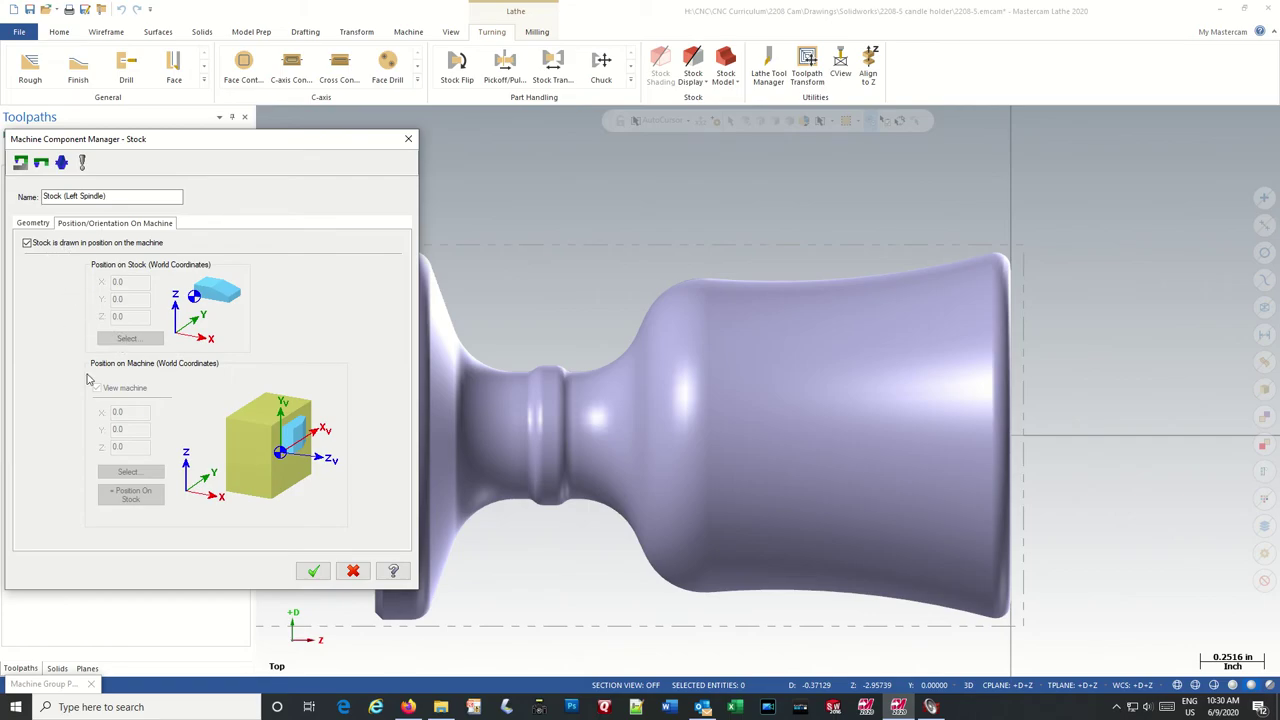
{"action": "left_click", "coordinate": [312, 570]}
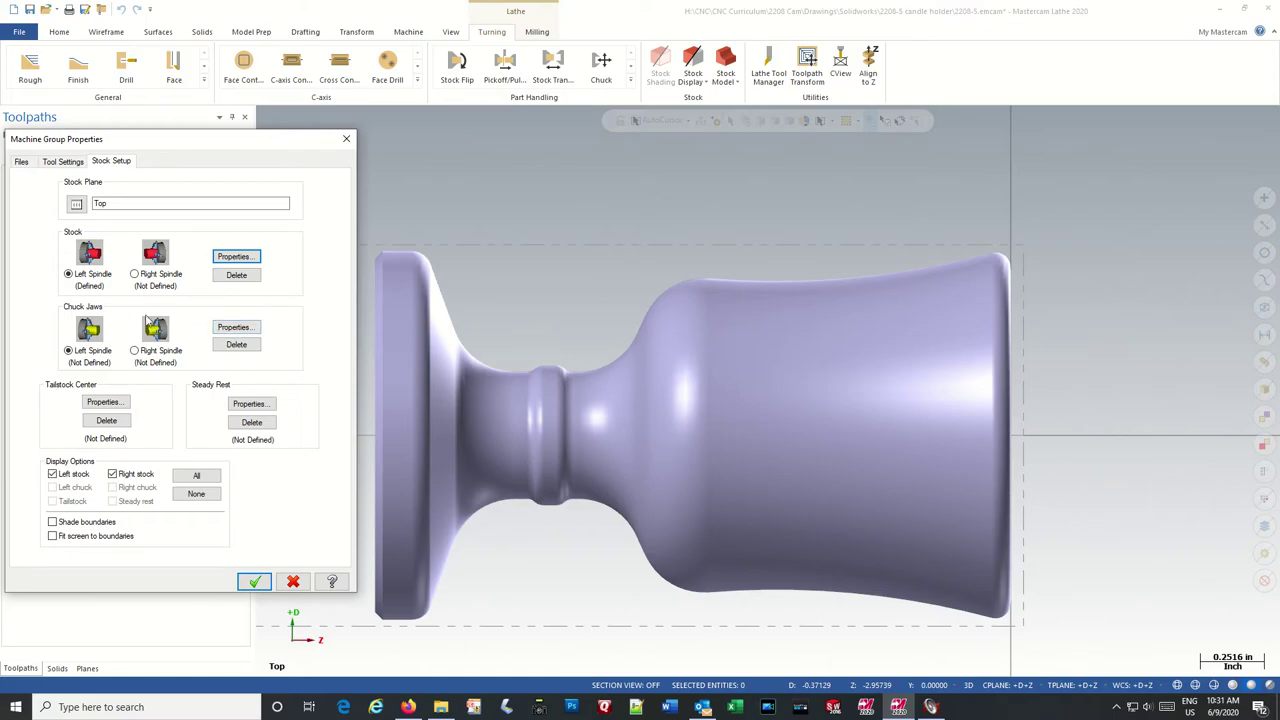
Position the left-spindle chuck jaws from stock with 1.0 grip length and preview the boundaries.
{"action": "left_click", "coordinate": [242, 335]}
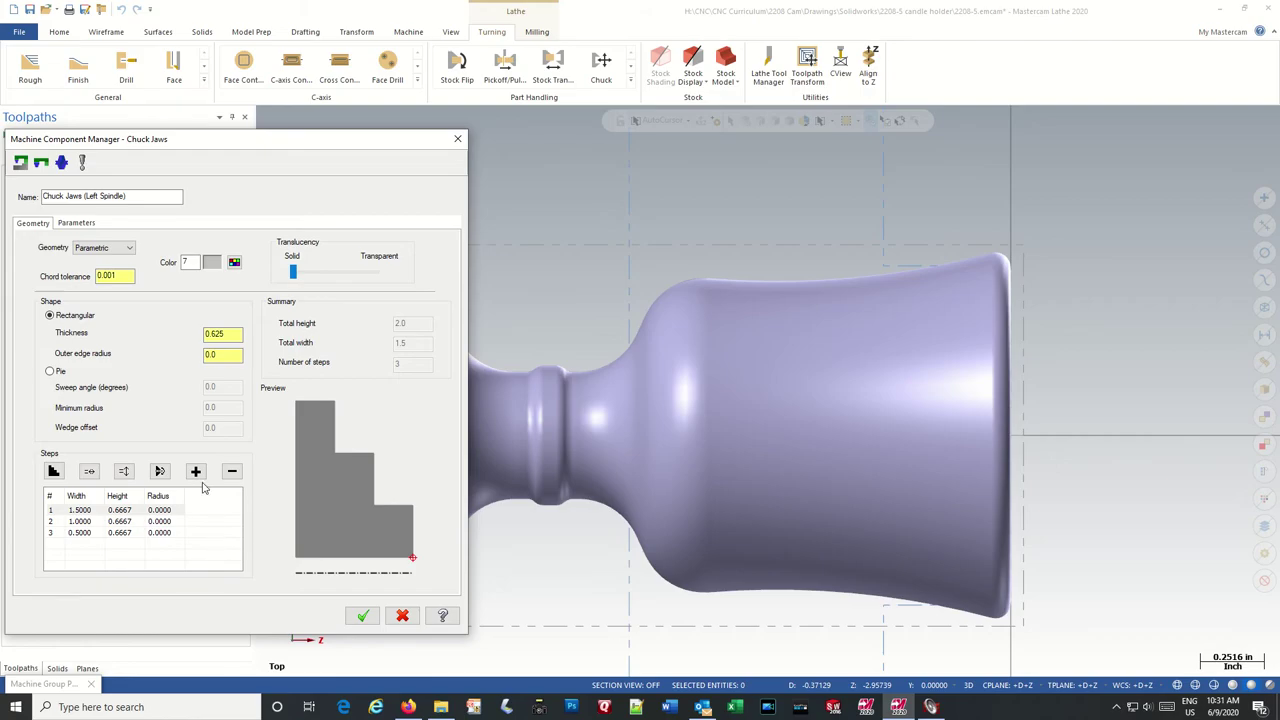
{"action": "left_click", "coordinate": [75, 223]}
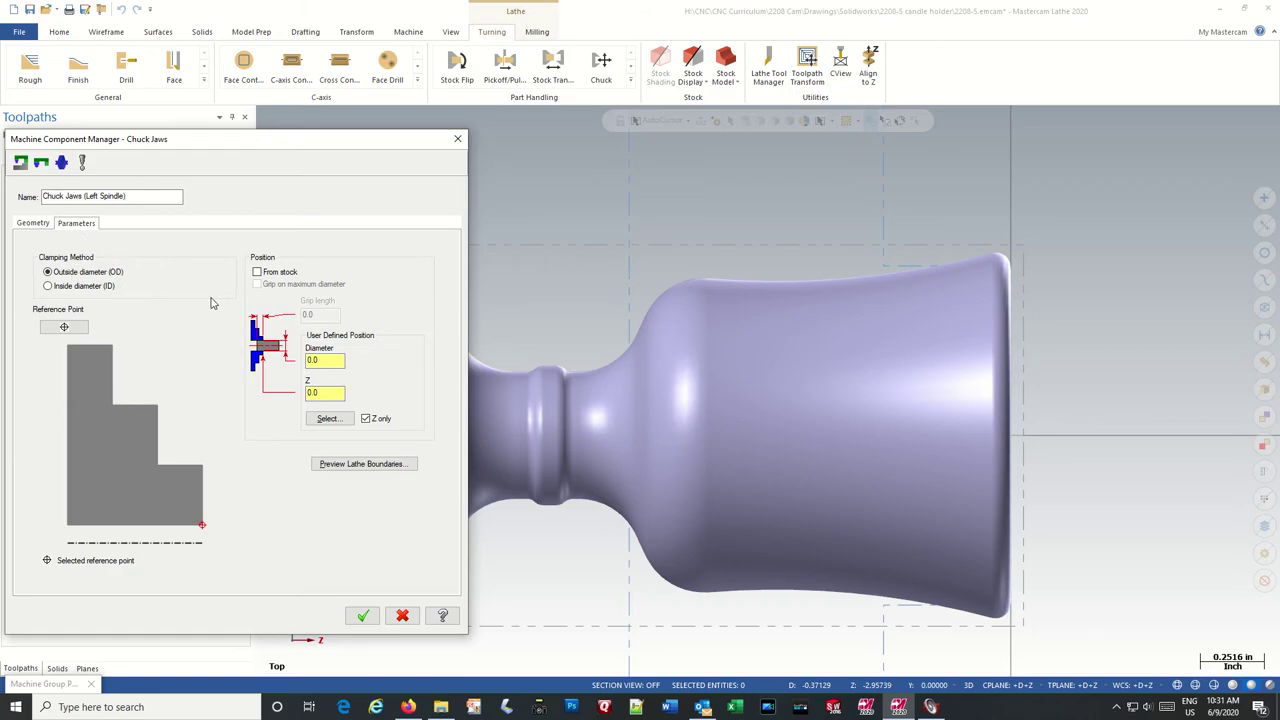
{"action": "left_click", "coordinate": [325, 360]}
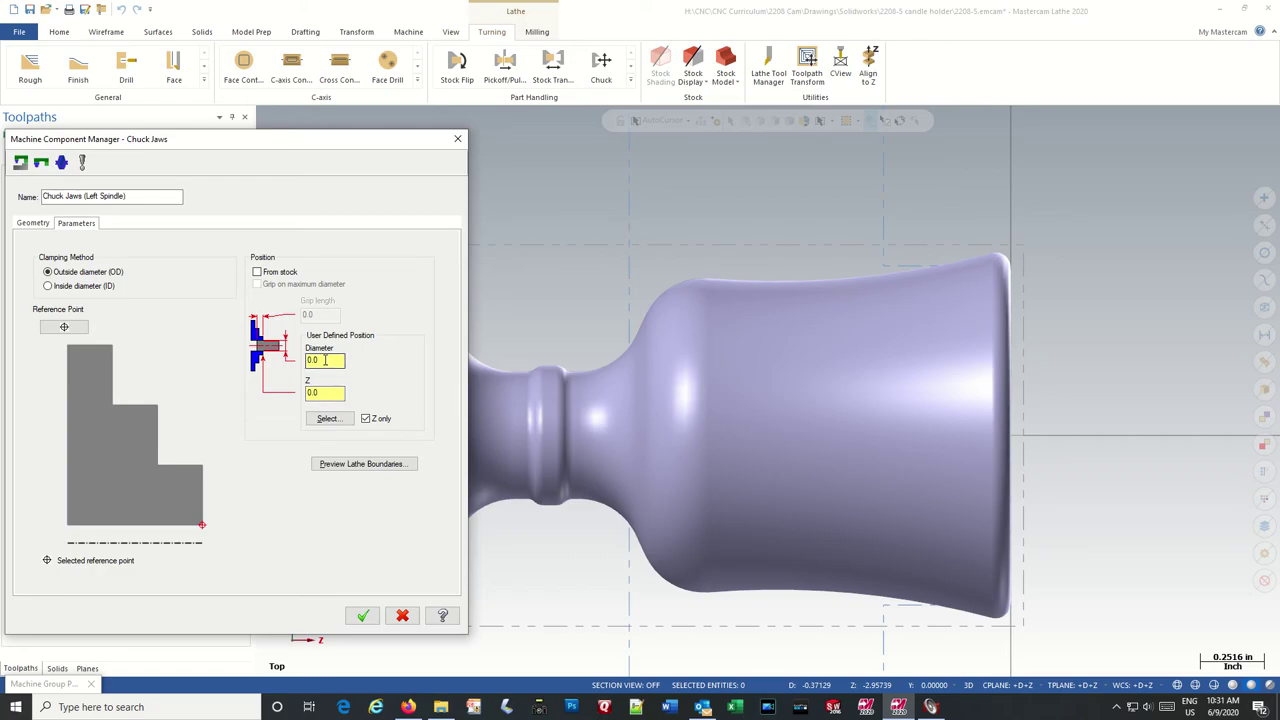
{"action": "left_click", "coordinate": [257, 272]}
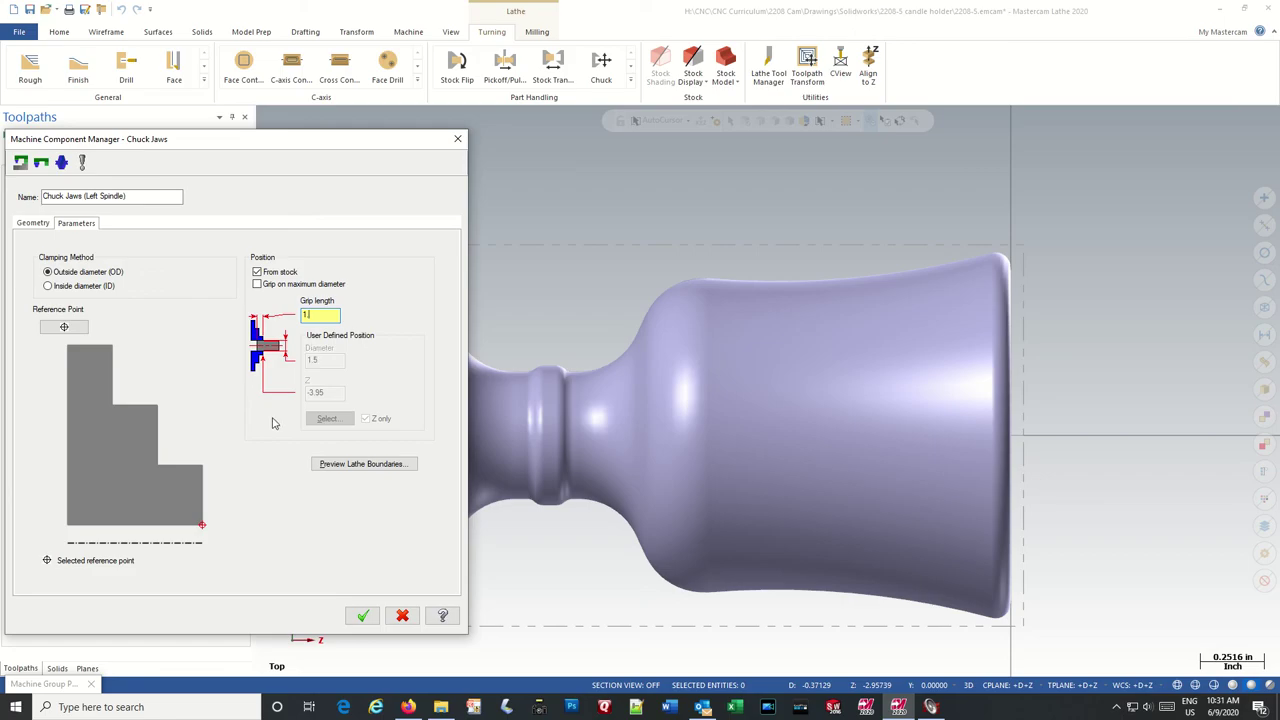
{"action": "left_click", "coordinate": [347, 464]}
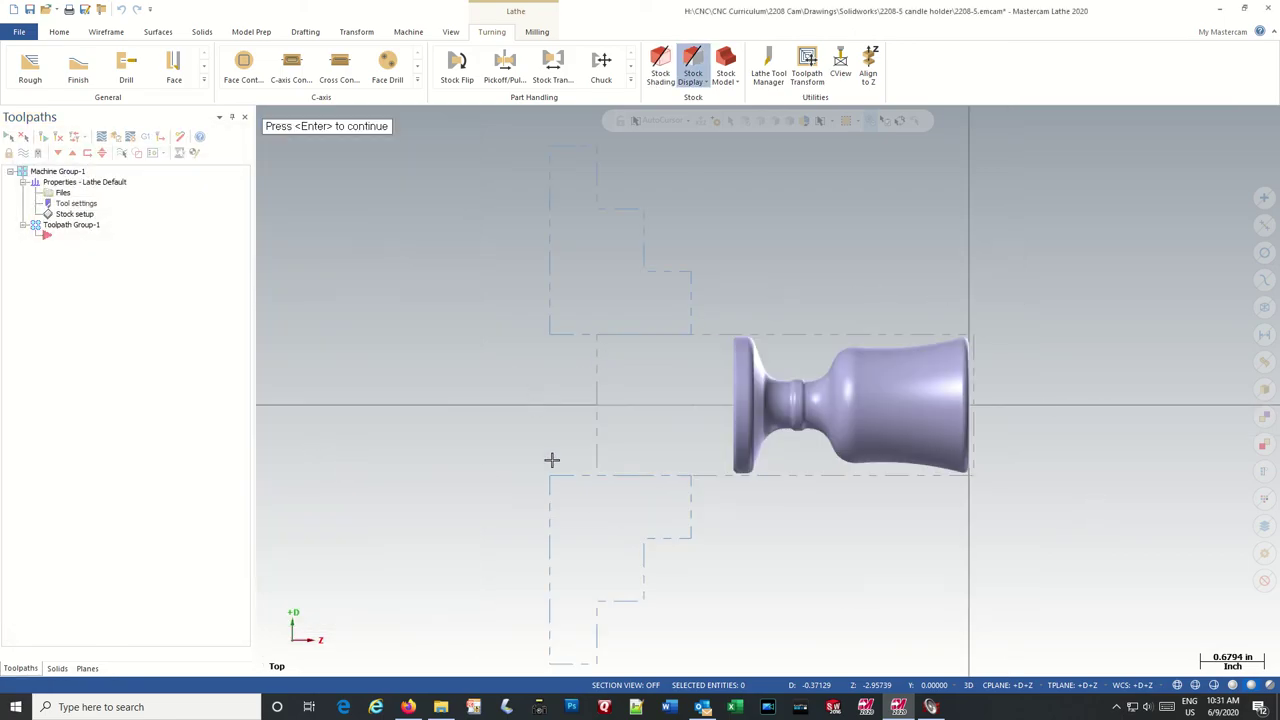
{"action": "left_click", "coordinate": [334, 128]}
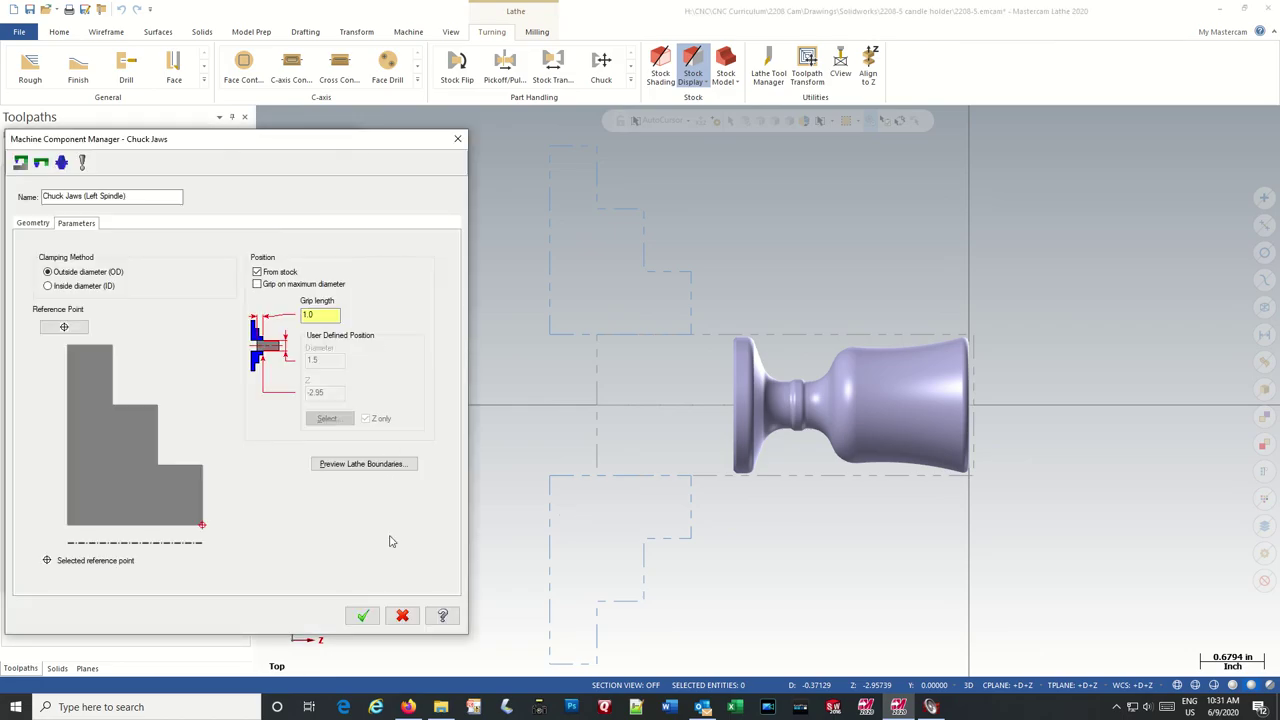
{"action": "left_click", "coordinate": [362, 615]}
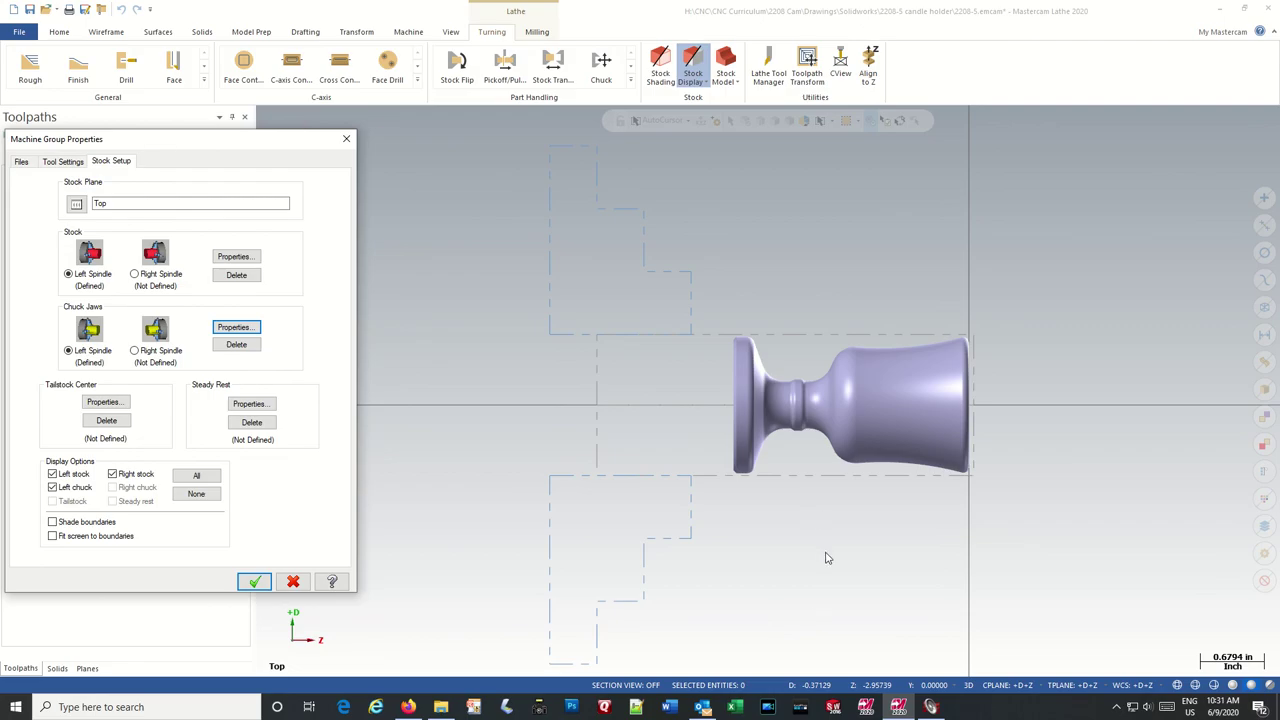